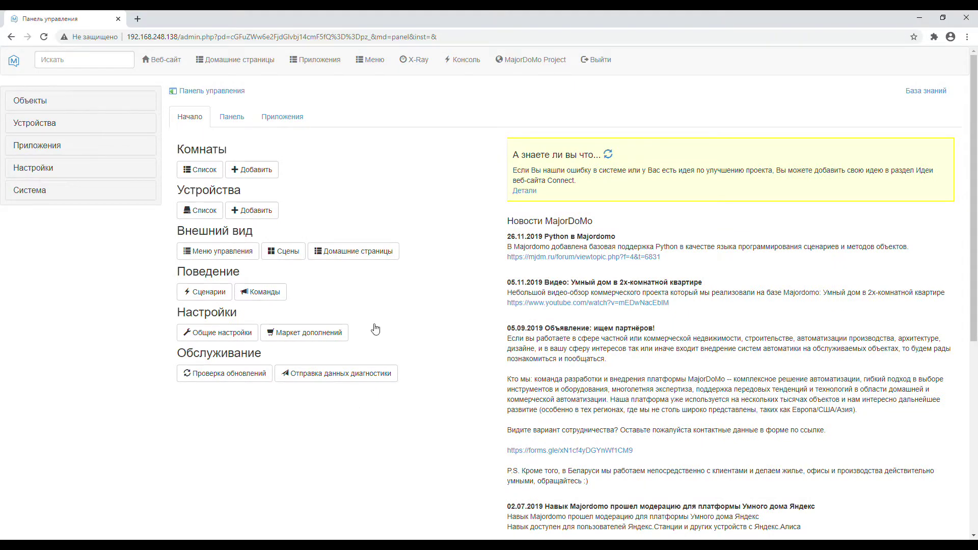
- In the X-Ray services list, stop cycle_webvars, restart cycle_wscache and start cycle_yandexweather
{"action": "left_click", "coordinate": [415, 61]}
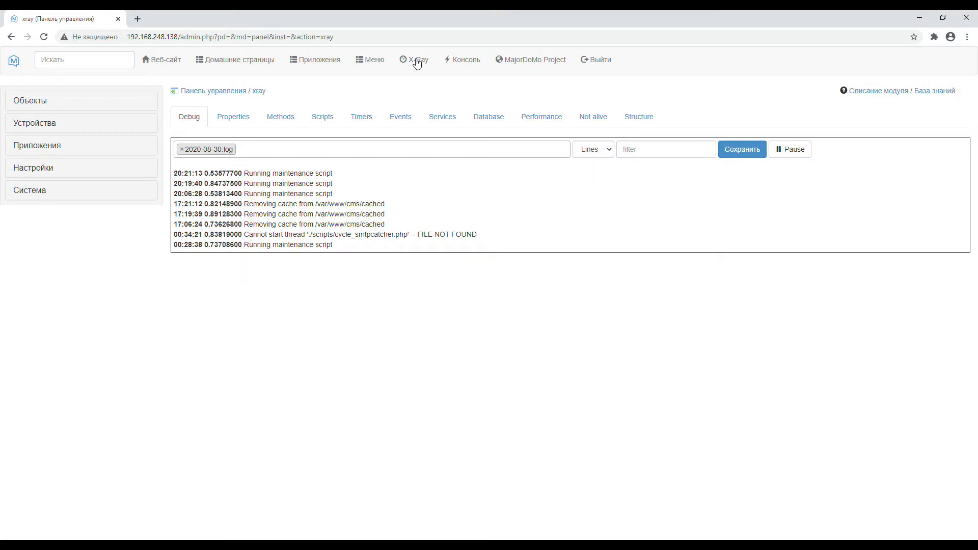
{"action": "left_click", "coordinate": [443, 118]}
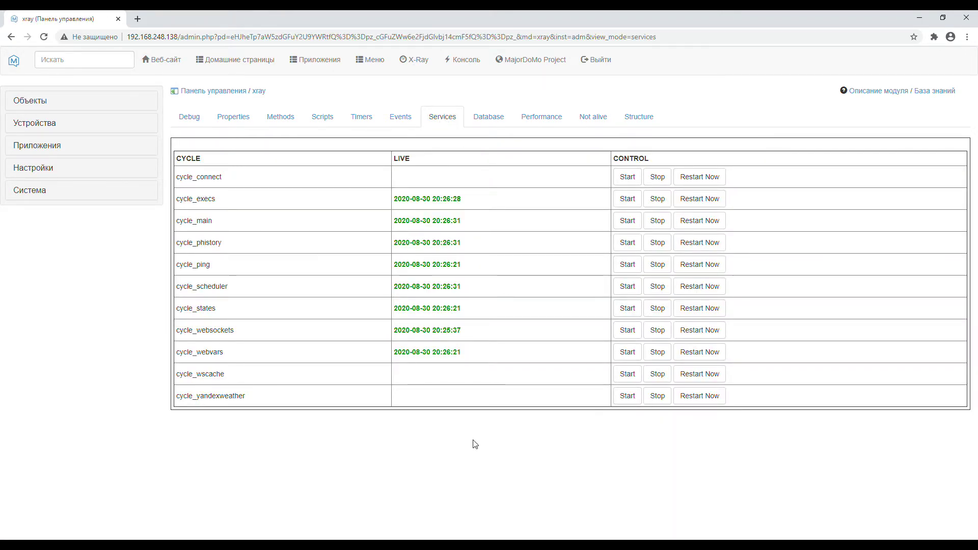
{"action": "left_click", "coordinate": [654, 359]}
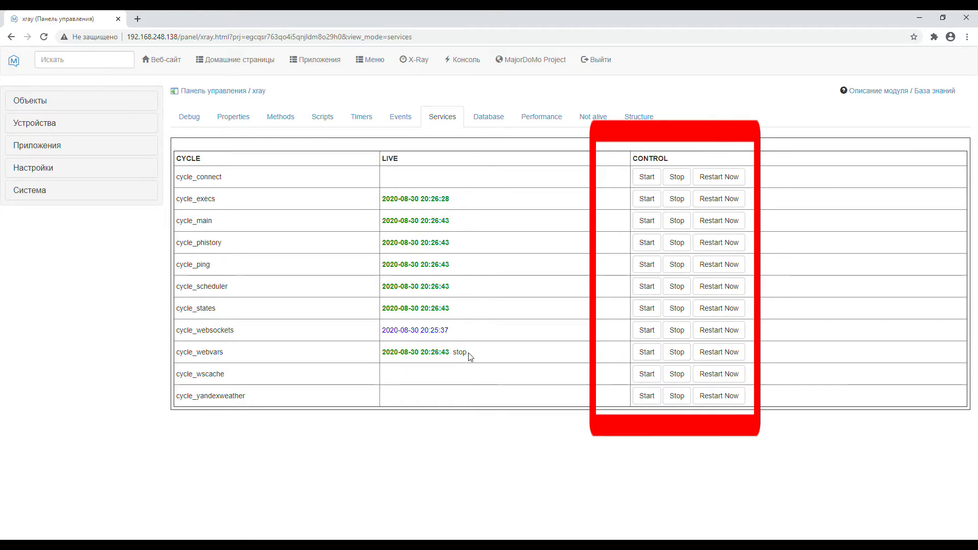
{"action": "left_click", "coordinate": [720, 377]}
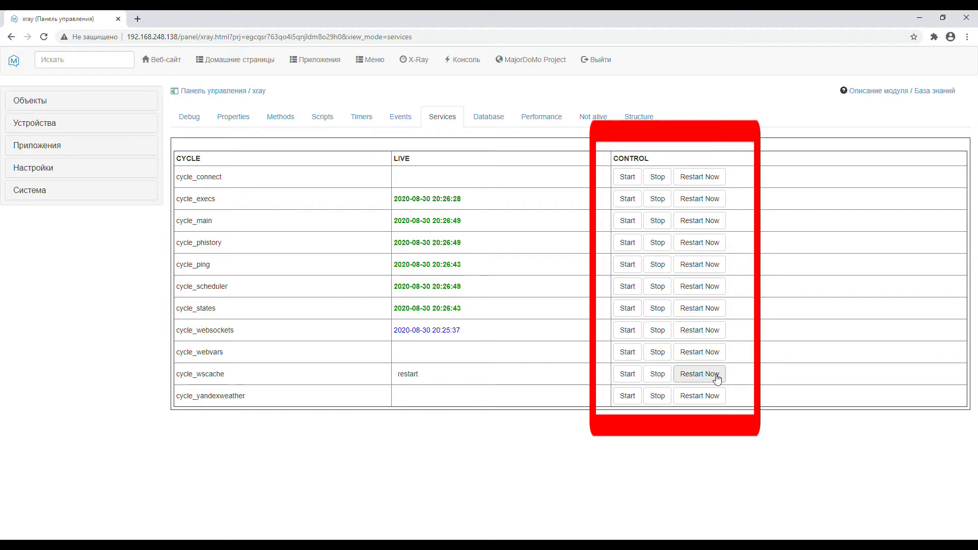
{"action": "left_click", "coordinate": [627, 398]}
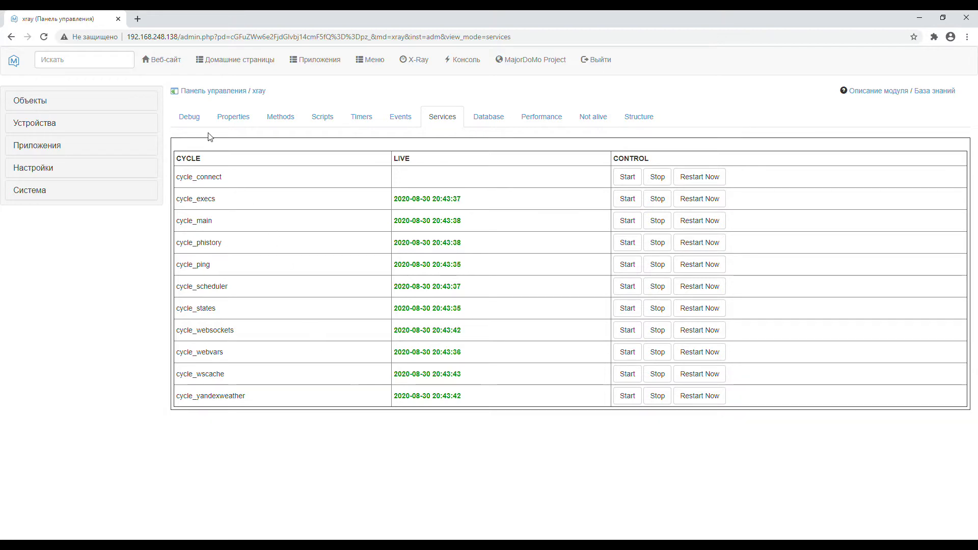
- Switch the X-Ray debug log to the file 2020-08-30_threads.log and apply the selection
{"action": "left_click", "coordinate": [190, 121]}
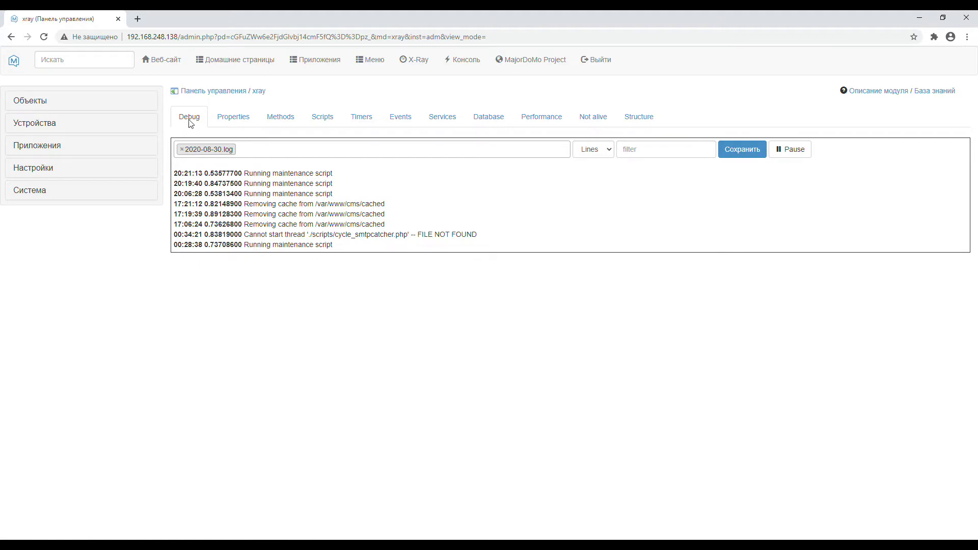
{"action": "left_click", "coordinate": [183, 151]}
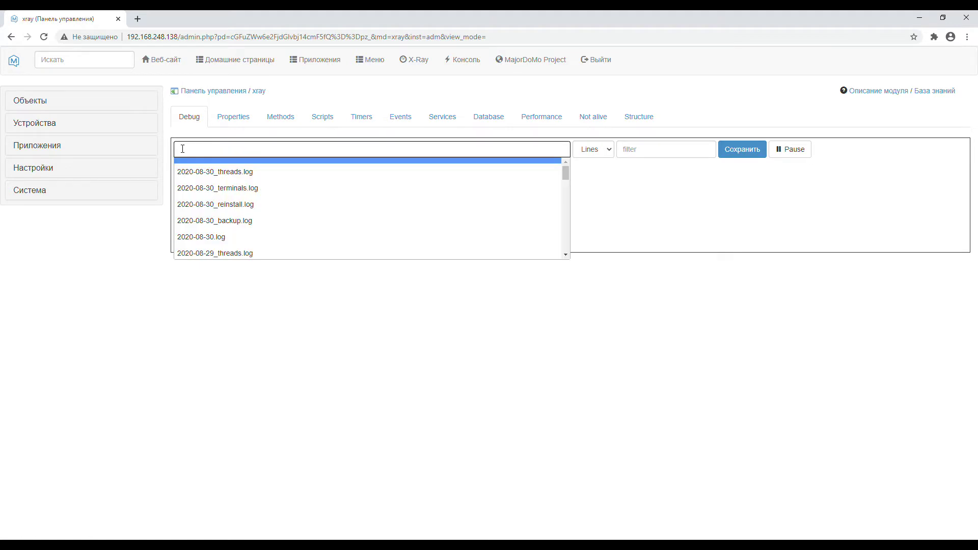
{"action": "left_click", "coordinate": [217, 171]}
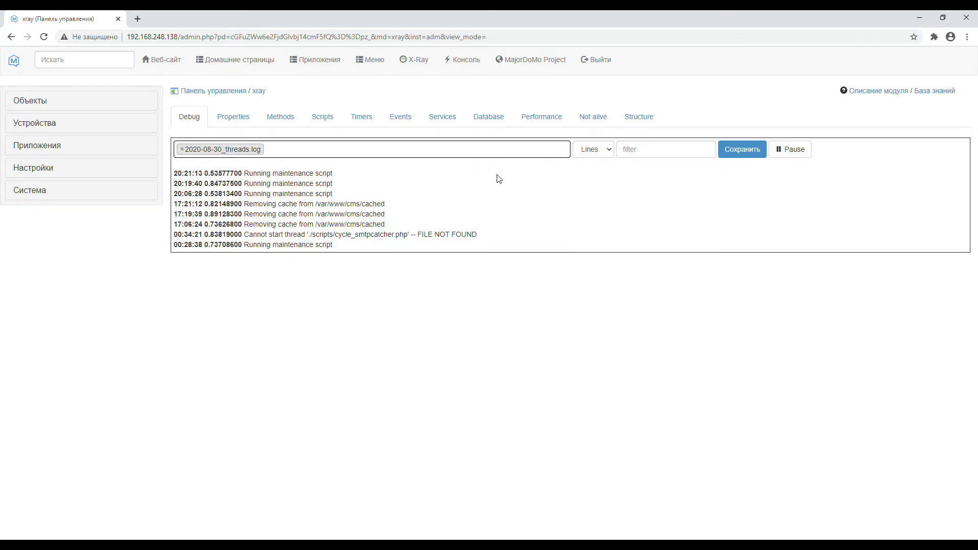
{"action": "left_click", "coordinate": [741, 153]}
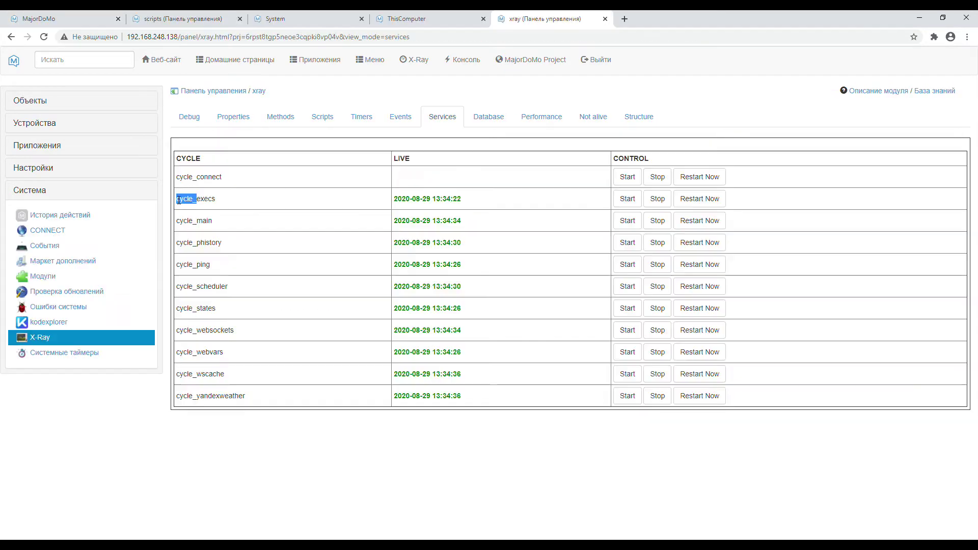
- Search the ThisComputer object's properties for "cycle_" and examine the cycle Run and Control properties
{"action": "left_click", "coordinate": [415, 19]}
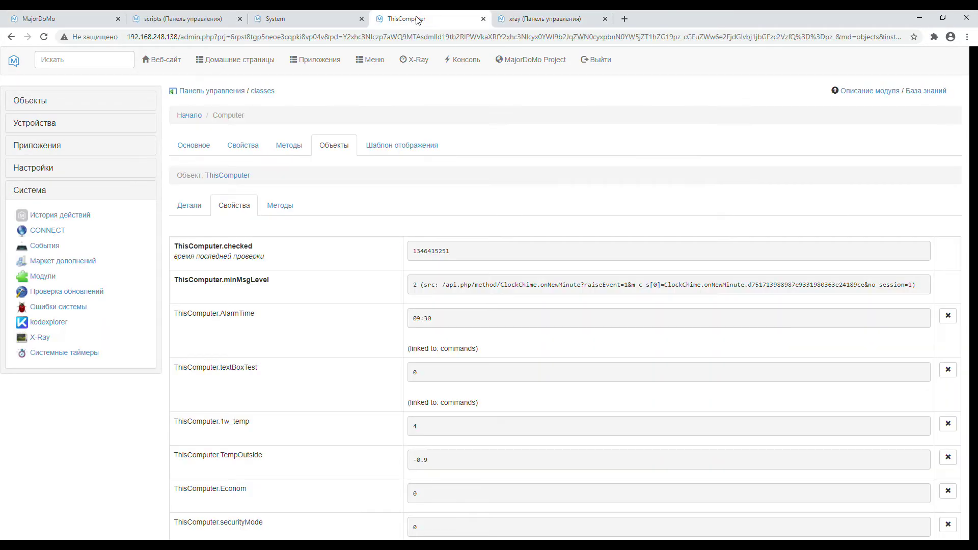
{"action": "key", "text": "ctrl+f"}
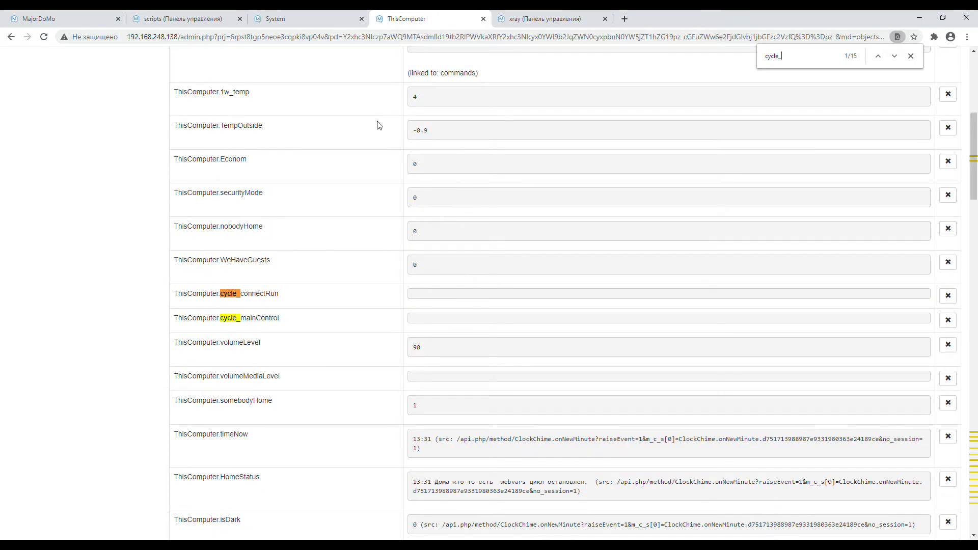
{"action": "left_click", "coordinate": [895, 58]}
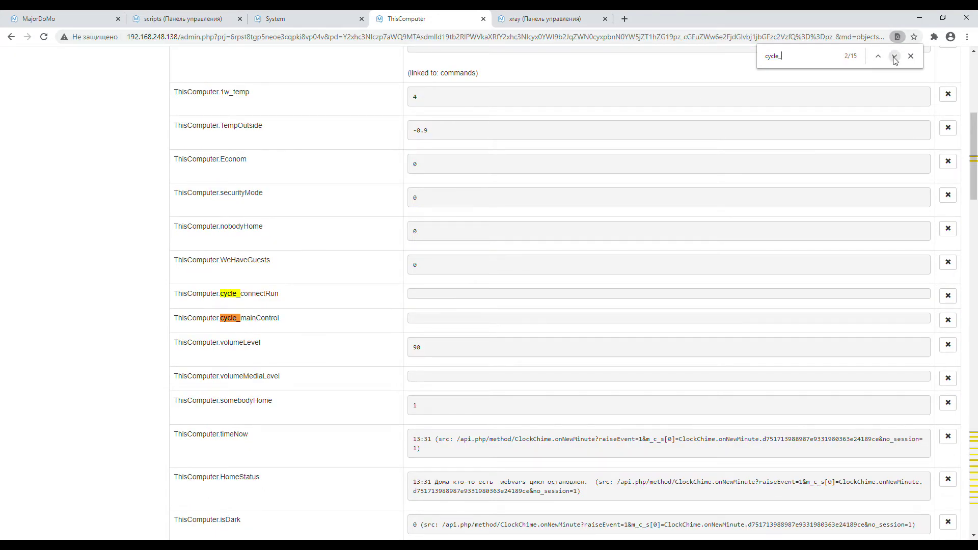
{"action": "left_click", "coordinate": [895, 57]}
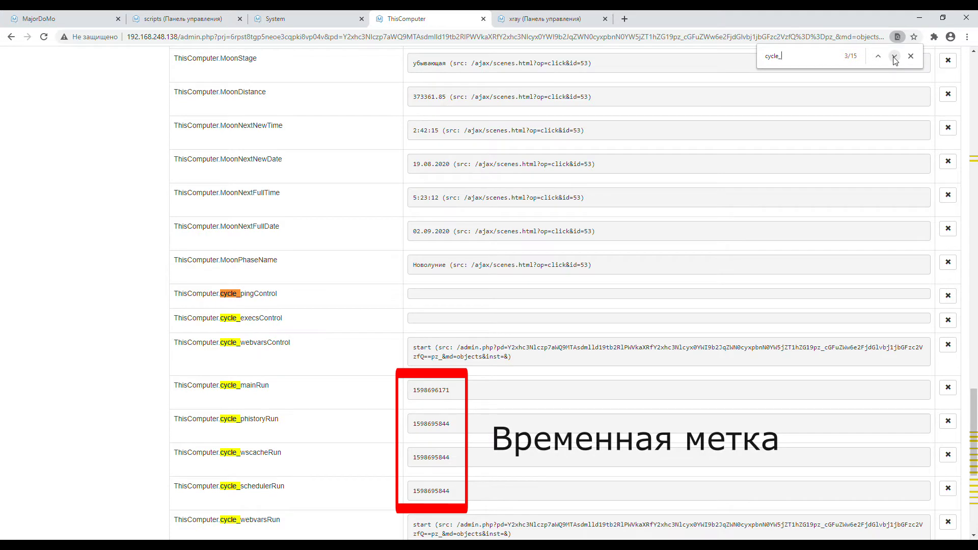
{"action": "scroll", "coordinate": [728, 337], "scroll_direction": "down", "scroll_amount": 3}
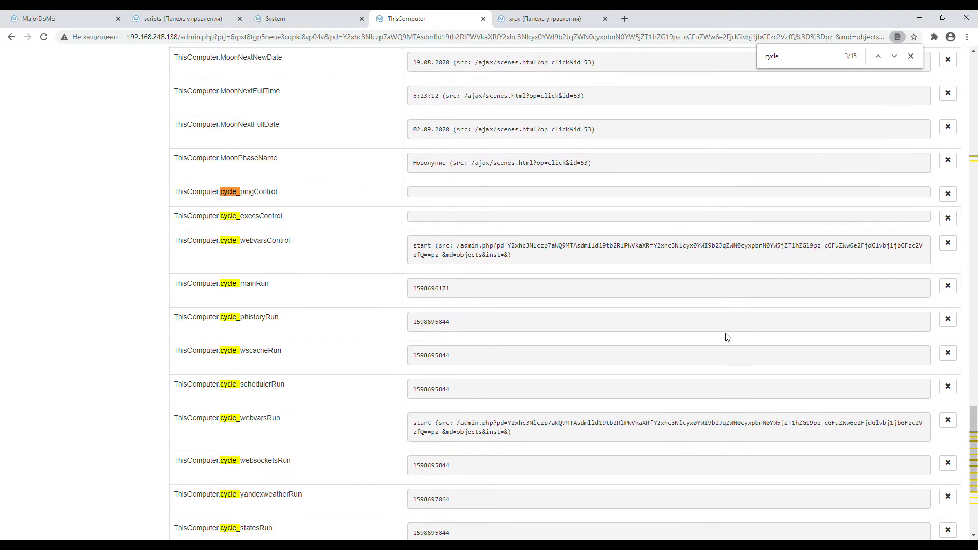
{"action": "scroll", "coordinate": [727, 337], "scroll_direction": "down", "scroll_amount": 1}
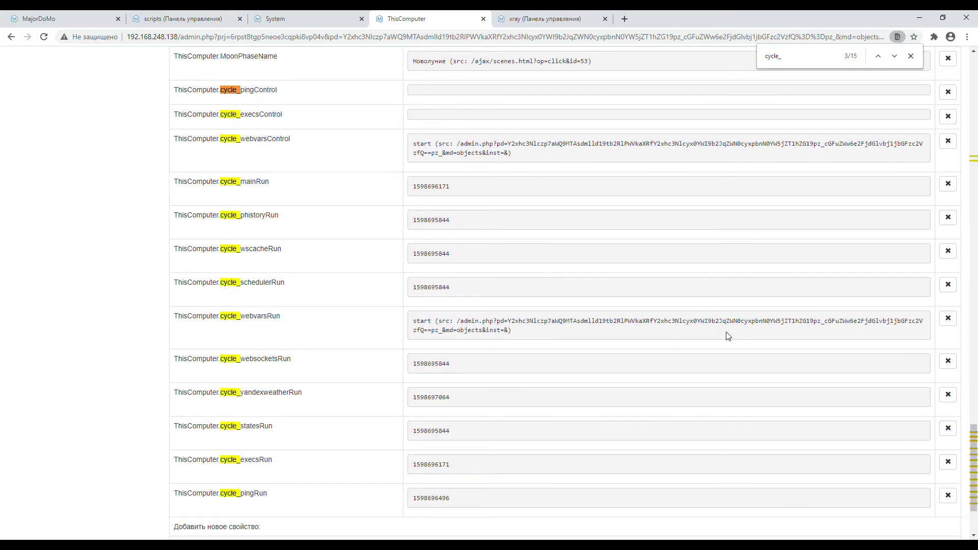
- Find cycle_webvars among the ThisComputer properties, set cycle_webvarsControl to stop, and check the X-Ray services list
{"action": "key", "text": "ctrl+Tab"}
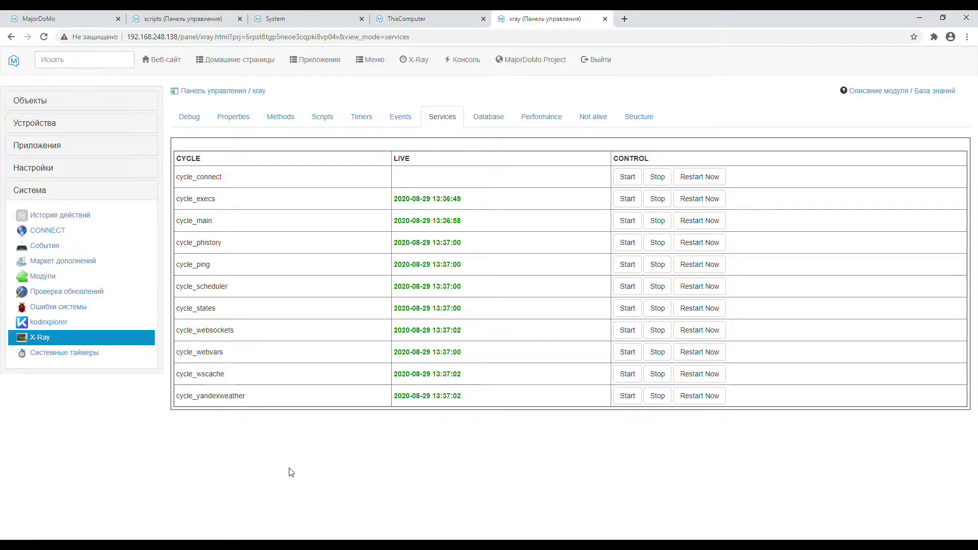
{"action": "double_click", "coordinate": [214, 352]}
{"action": "key", "text": "ctrl+c"}
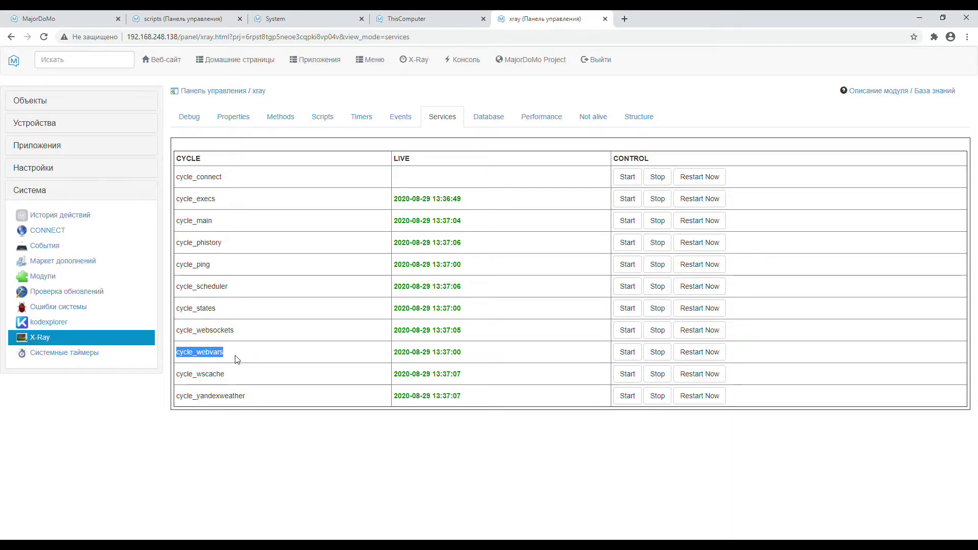
{"action": "key", "text": "ctrl+shift+Tab"}
{"action": "key", "text": "ctrl+f"}
{"action": "key", "text": "ctrl+v"}
{"action": "left_click", "coordinate": [416, 396]}
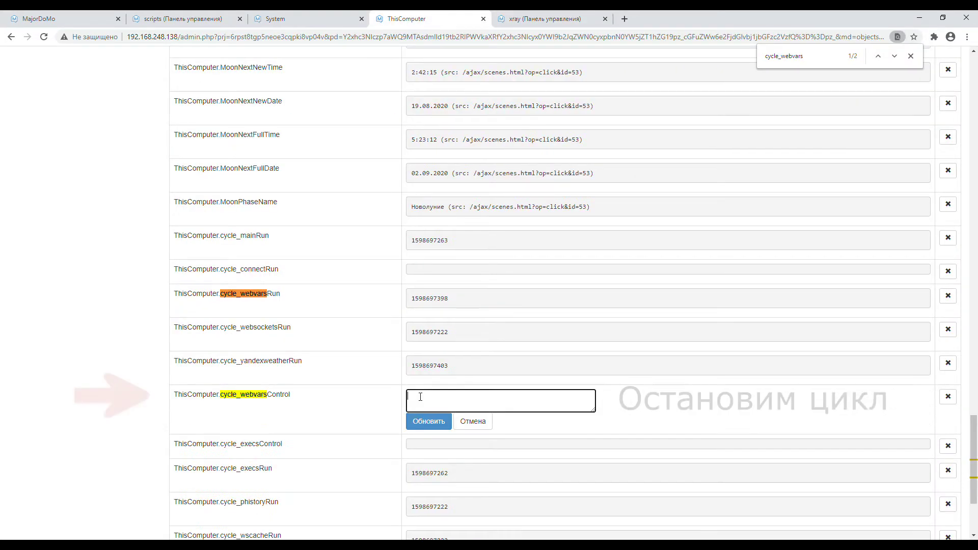
{"action": "type", "text": "stop"}
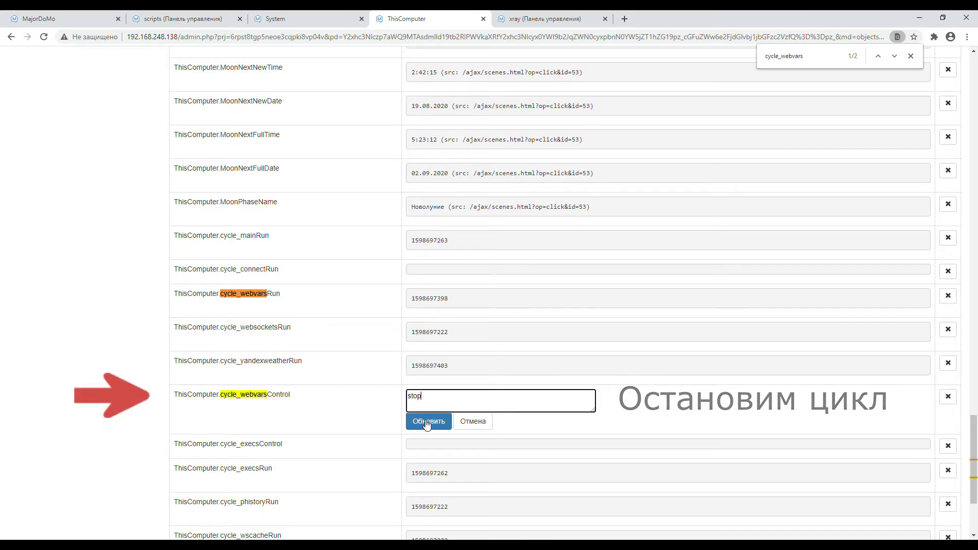
{"action": "left_click", "coordinate": [429, 421]}
{"action": "left_click", "coordinate": [530, 19]}
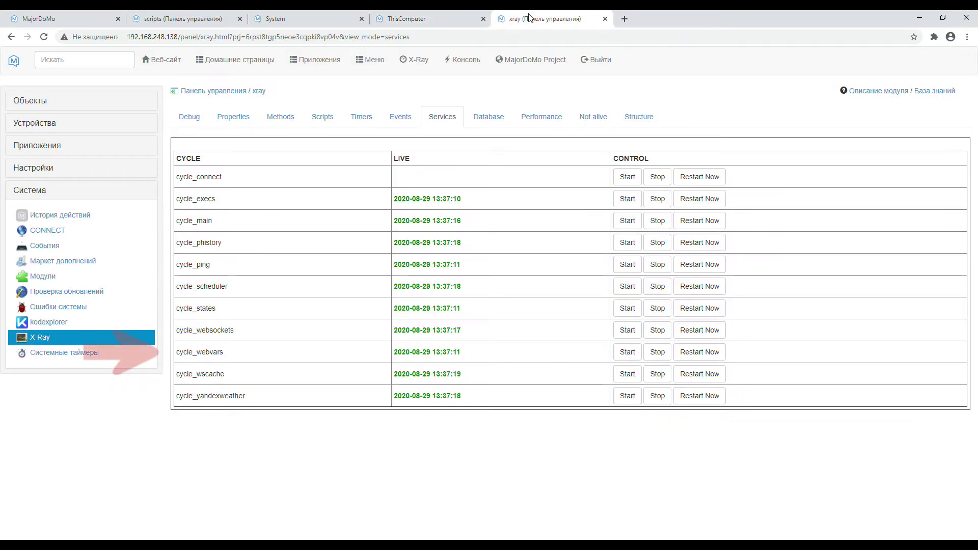
- Set the ThisComputer.cycle_webvarsControl property to start and return to the X-Ray services list
{"action": "key", "text": "ctrl+shift+Tab"}
{"action": "left_click", "coordinate": [427, 340]}
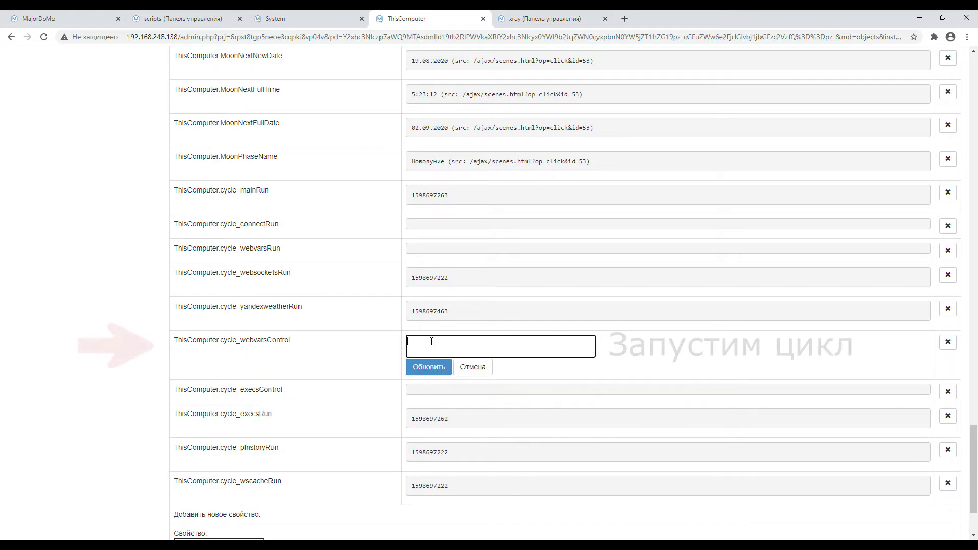
{"action": "type", "text": "start"}
{"action": "left_click", "coordinate": [429, 367]}
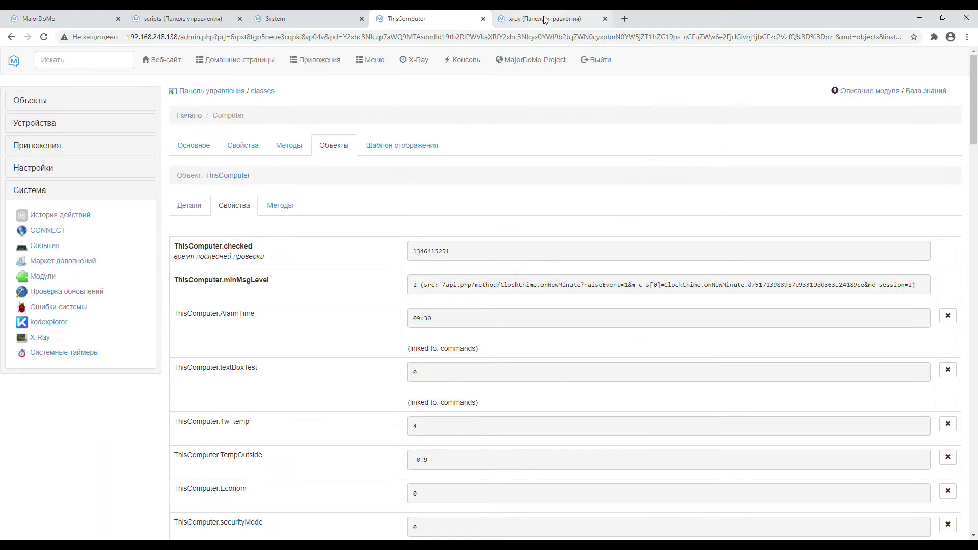
{"action": "key", "text": "ctrl+Tab"}
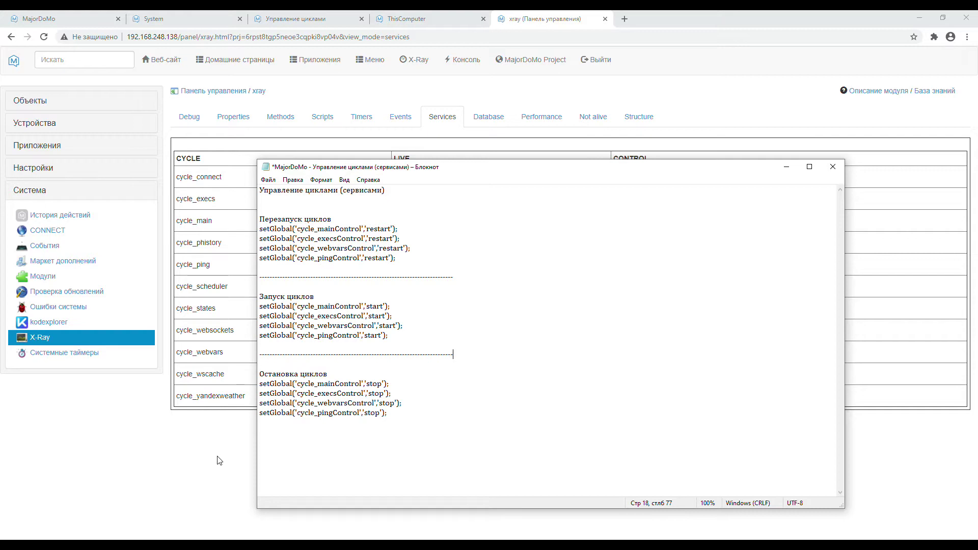
- Save the stop version of the script "Управление циклами" with execution after saving enabled, and check the X-Ray services list
{"action": "left_click_drag", "start_coordinate": [306, 18], "coordinate": [394, 24]}
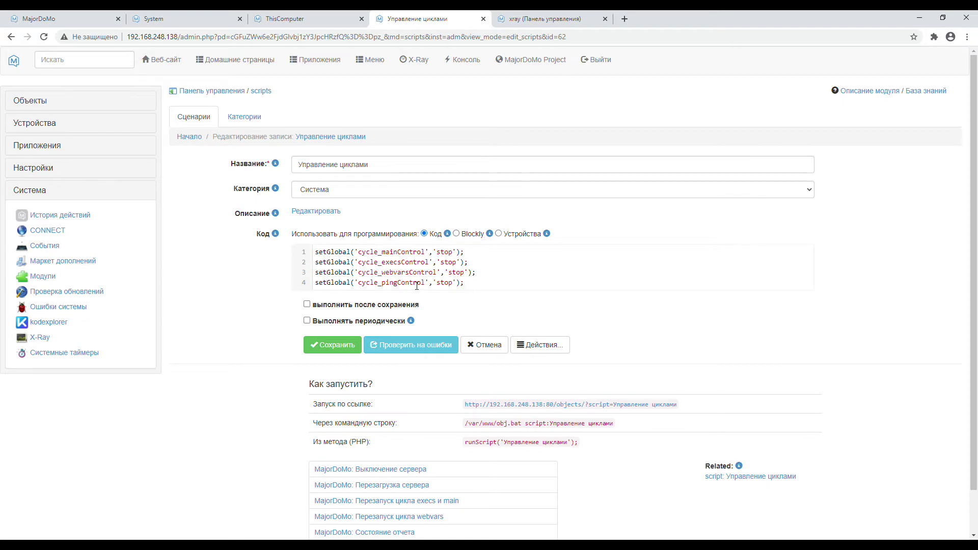
{"action": "left_click", "coordinate": [307, 304]}
{"action": "left_click", "coordinate": [328, 352]}
{"action": "left_click", "coordinate": [525, 20]}
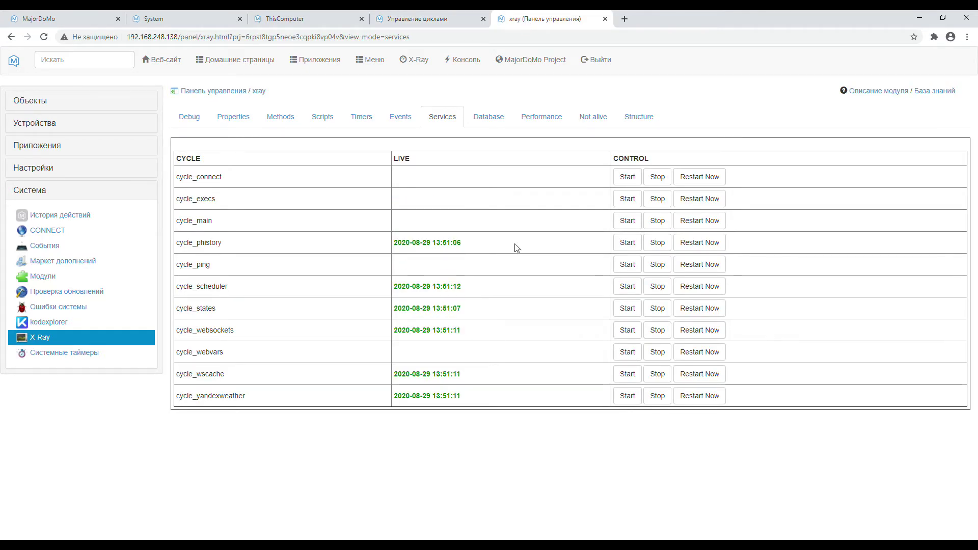
- In the script "Управление циклами", change the value in all four setGlobal calls (main, execs, webvars, ping) to 'start'
{"action": "left_click", "coordinate": [422, 21]}
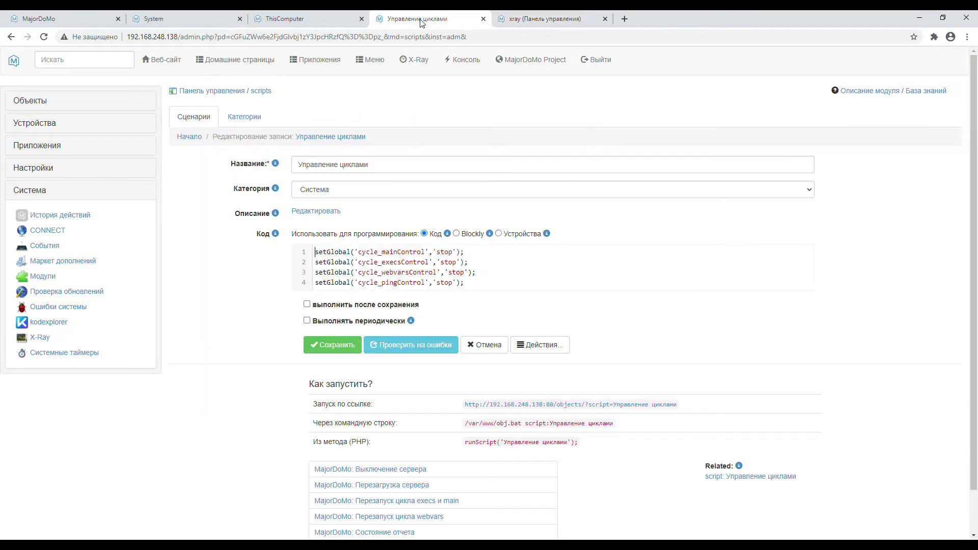
{"action": "left_click_drag", "start_coordinate": [452, 251], "coordinate": [439, 253]}
{"action": "type", "text": "start"}
{"action": "left_click_drag", "start_coordinate": [458, 252], "coordinate": [437, 253]}
{"action": "double_click", "coordinate": [450, 263]}
{"action": "key", "text": "ctrl+v"}
{"action": "double_click", "coordinate": [455, 272]}
{"action": "key", "text": "ctrl+v"}
{"action": "double_click", "coordinate": [445, 282]}
{"action": "key", "text": "ctrl+v"}
- Save the edited cycle script with execution after saving enabled and check the X-Ray services list
{"action": "left_click", "coordinate": [308, 305]}
{"action": "left_click", "coordinate": [330, 345]}
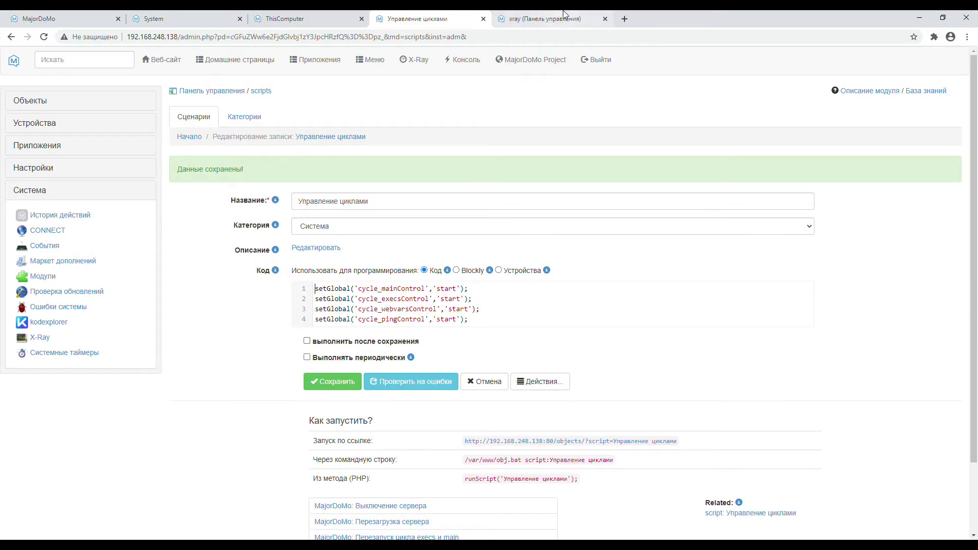
{"action": "left_click", "coordinate": [545, 21]}
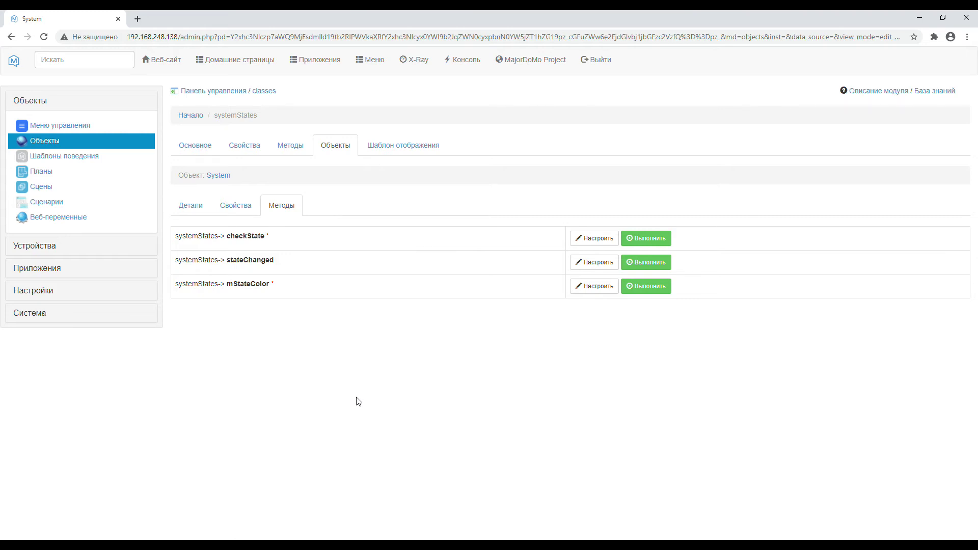
- In System's checkState method, replace the states/main/execs/scheduler block with code that clears Run and sets Control to 'restart' after 2*60 seconds
{"action": "left_click", "coordinate": [602, 243]}
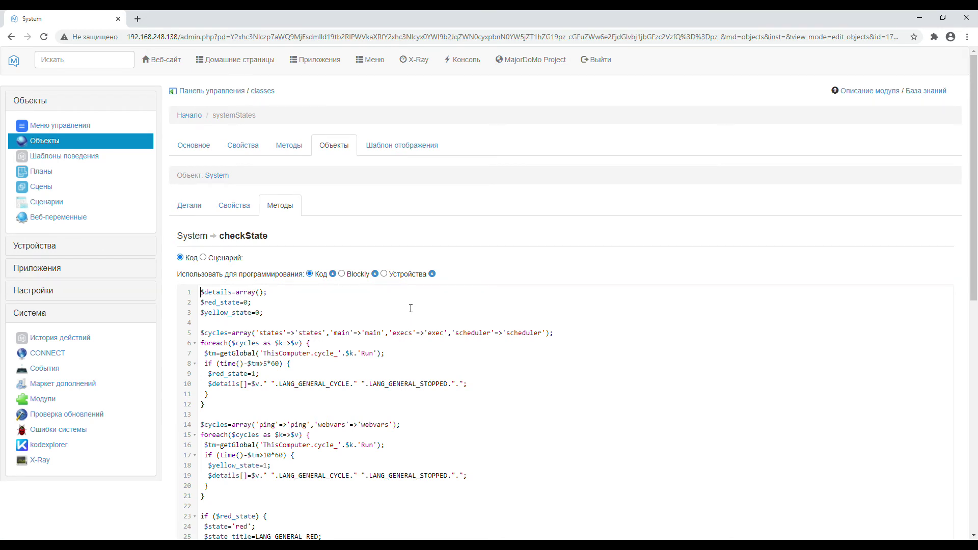
{"action": "left_click_drag", "start_coordinate": [205, 405], "coordinate": [191, 339]}
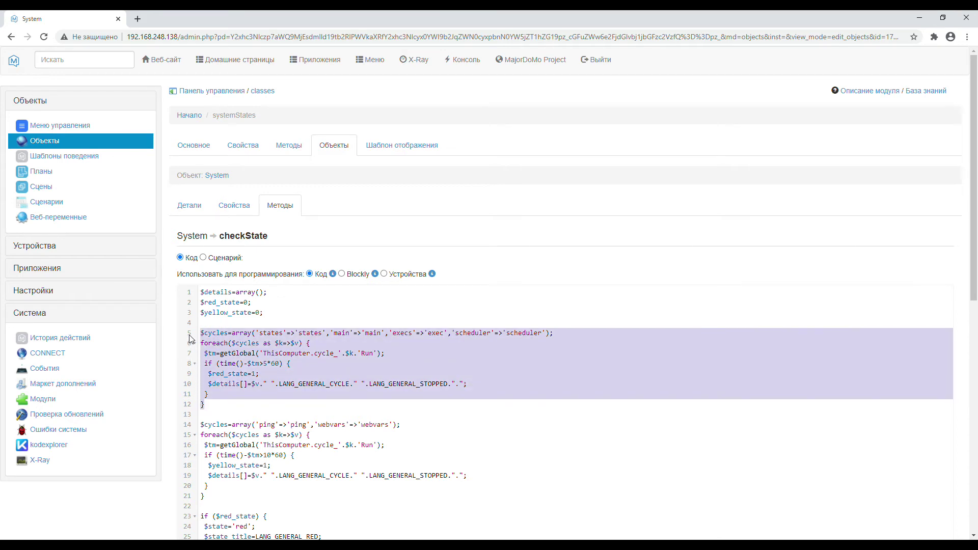
{"action": "key", "text": "Delete"}
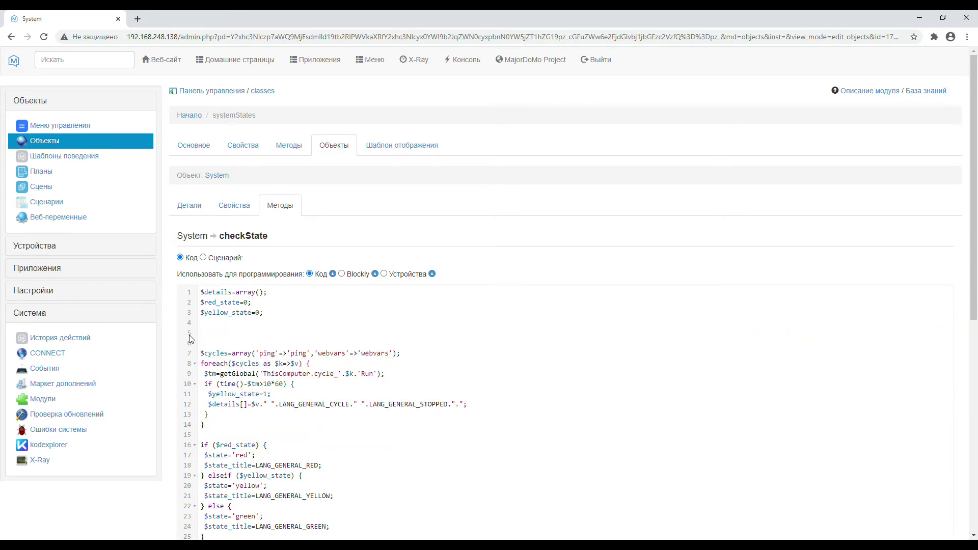
{"action": "key", "text": "ctrl+v"}
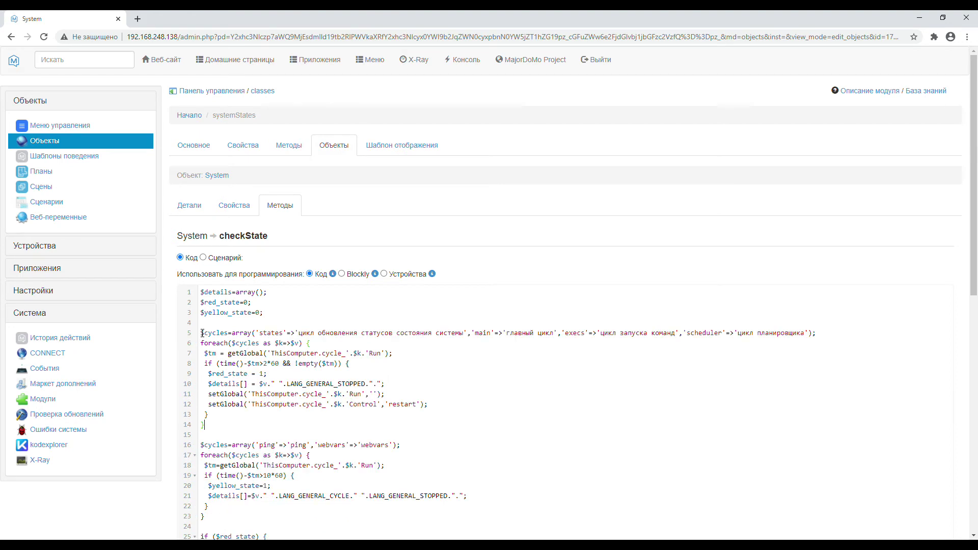
{"action": "left_click_drag", "start_coordinate": [428, 404], "coordinate": [203, 396]}
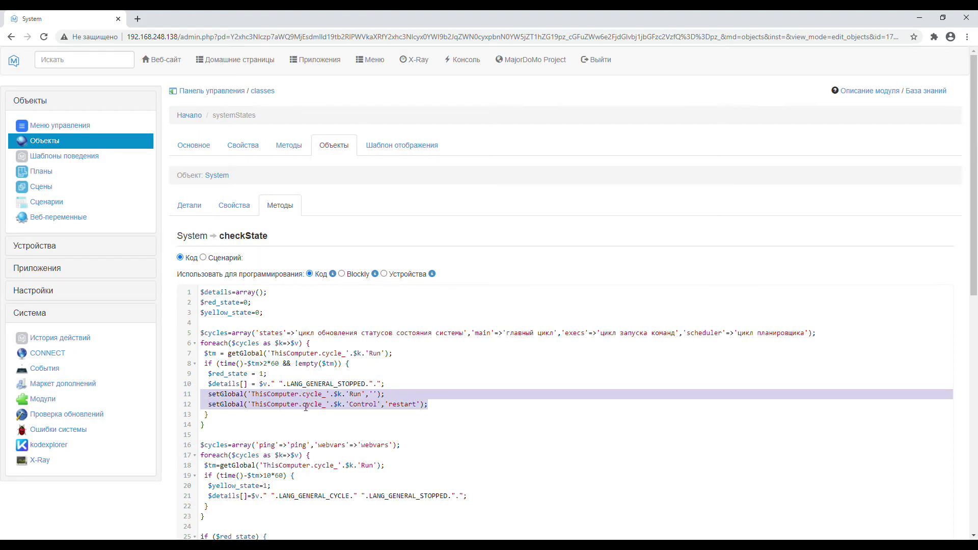
{"action": "left_click_drag", "start_coordinate": [280, 364], "coordinate": [266, 364]}
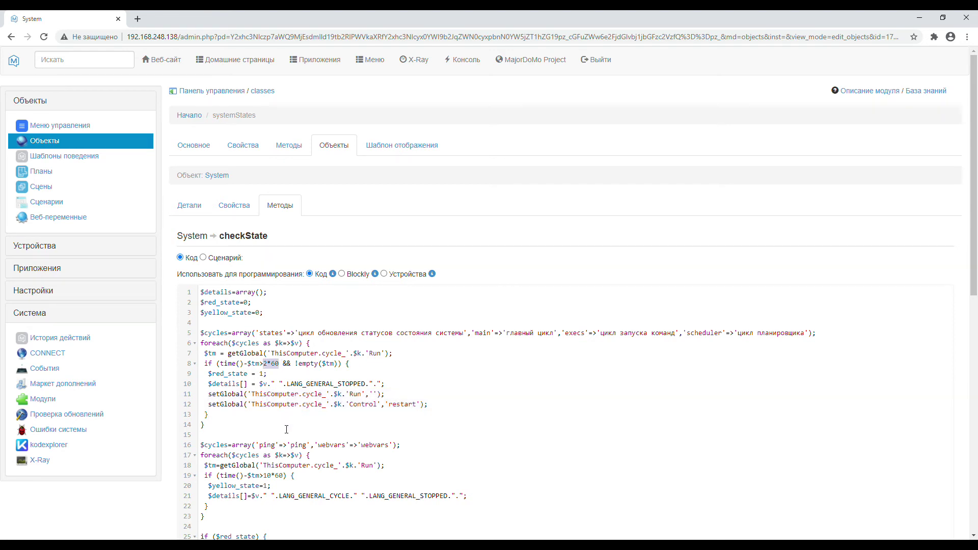
- Replace checkState's ping/webvars block with Russian cycle descriptions and code that clears Run and sets Control to 'restart' after 3*60 seconds
{"action": "scroll", "coordinate": [286, 429], "scroll_direction": "down", "scroll_amount": 2}
{"action": "left_click_drag", "start_coordinate": [204, 414], "coordinate": [189, 349]}
{"action": "type", "text": "$cycles=array('ping'=>'цикл опроса устройств online','webvars'=>'цикл, обеспечивающий обновление веб-переменных'); foreach($cycles as $k=>$v) {  $tm=getGlobal('ThisComputer.cycle_'.$k.'Run');  if (time()-$tm>3*60 && !empty($tm)) {   $yellow_state=1;   $details[]=$v.\" \".LANG_GENERAL_CYCLE.\" \".LANG_GENERAL_STOPPED.\".\";   setGlobal('ThisComputer.cycle_'.$k.'Run','');   setGlobal('ThisComputer.cycle_'.$k.'Control','restart');  } }"}
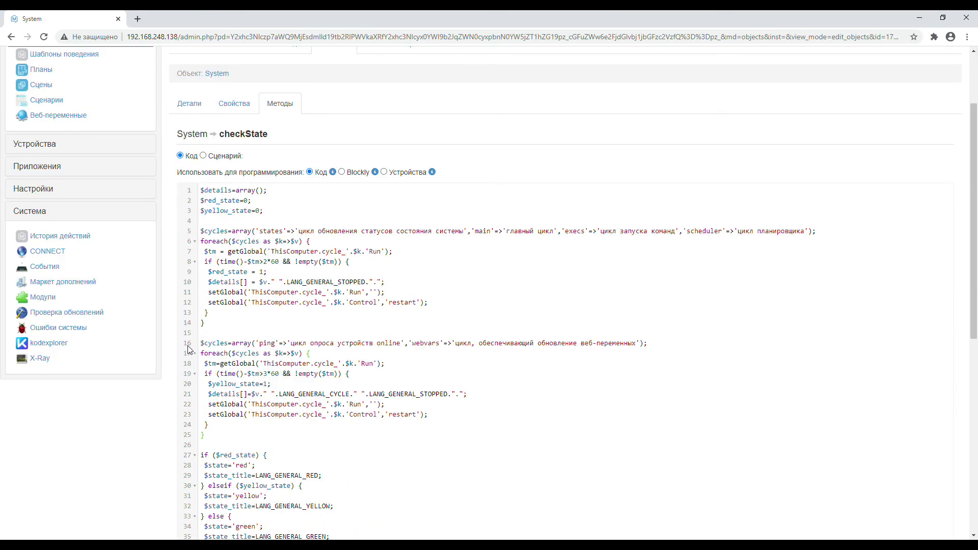
- Review the Run and Control setGlobal lines and the 3*60 timeout in checkState's ping/webvars block
{"action": "left_click_drag", "start_coordinate": [429, 415], "coordinate": [195, 409]}
{"action": "left_click", "coordinate": [271, 436]}
{"action": "left_click_drag", "start_coordinate": [280, 374], "coordinate": [265, 375]}
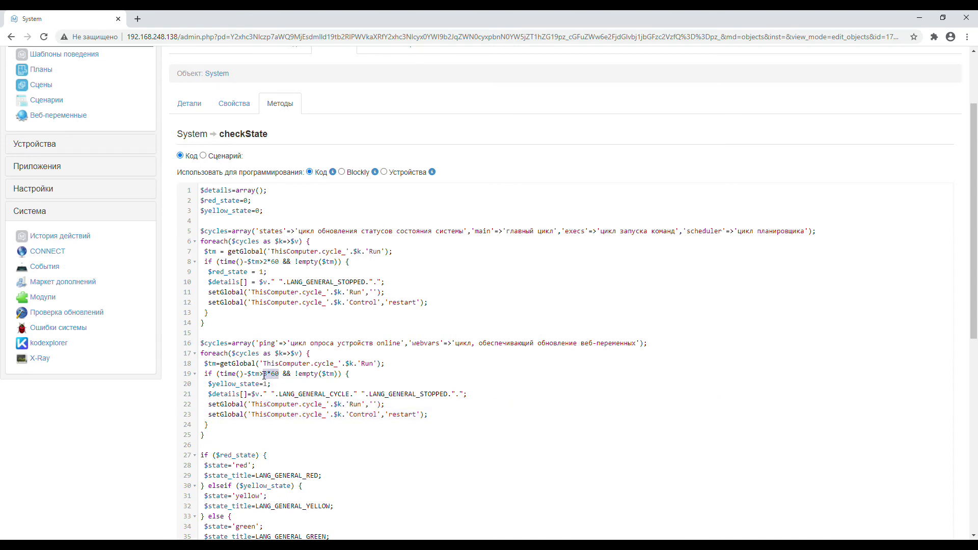
{"action": "left_click", "coordinate": [275, 432]}
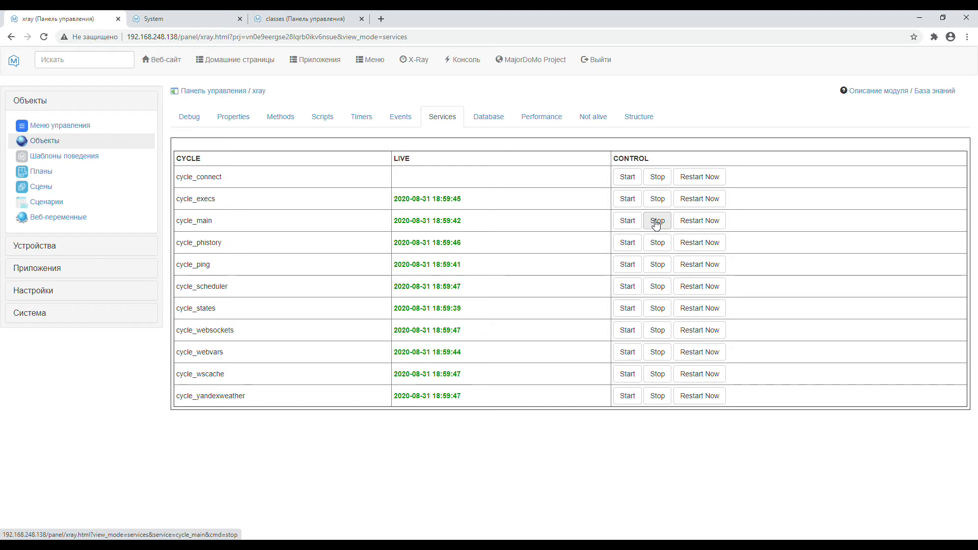
- Stop cycle_main from the X-Ray services list and watch its row
{"action": "left_click", "coordinate": [656, 223]}
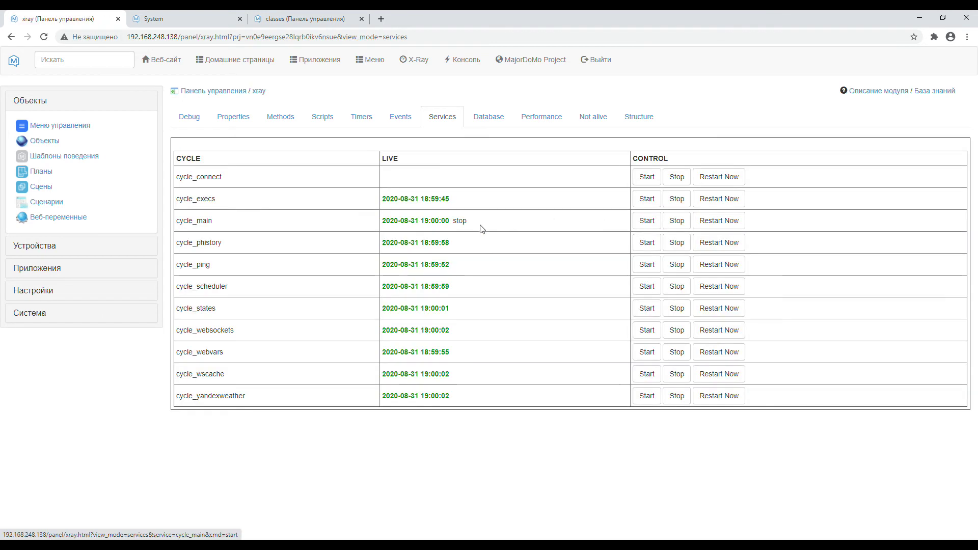
{"action": "left_click_drag", "start_coordinate": [218, 225], "coordinate": [176, 227]}
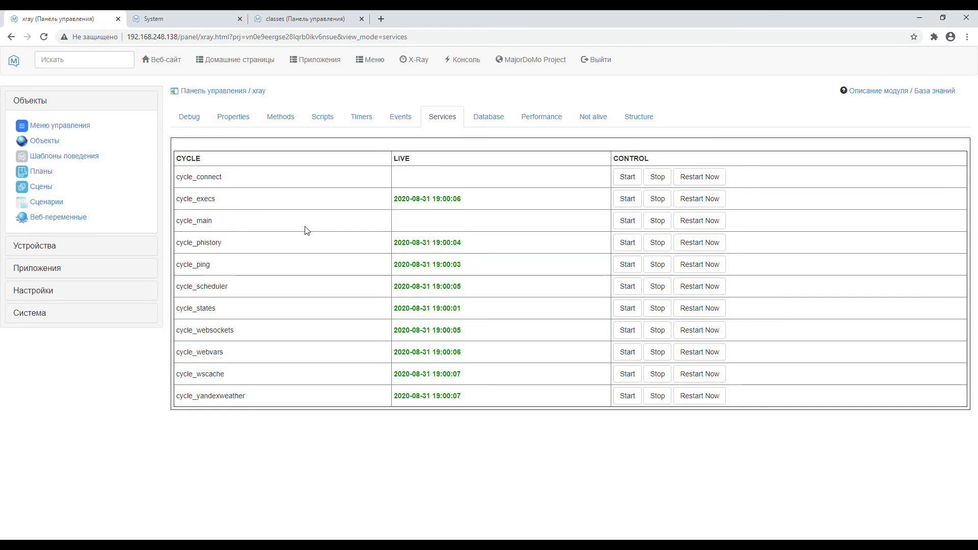
{"action": "key", "text": "ctrl+shift+Tab"}
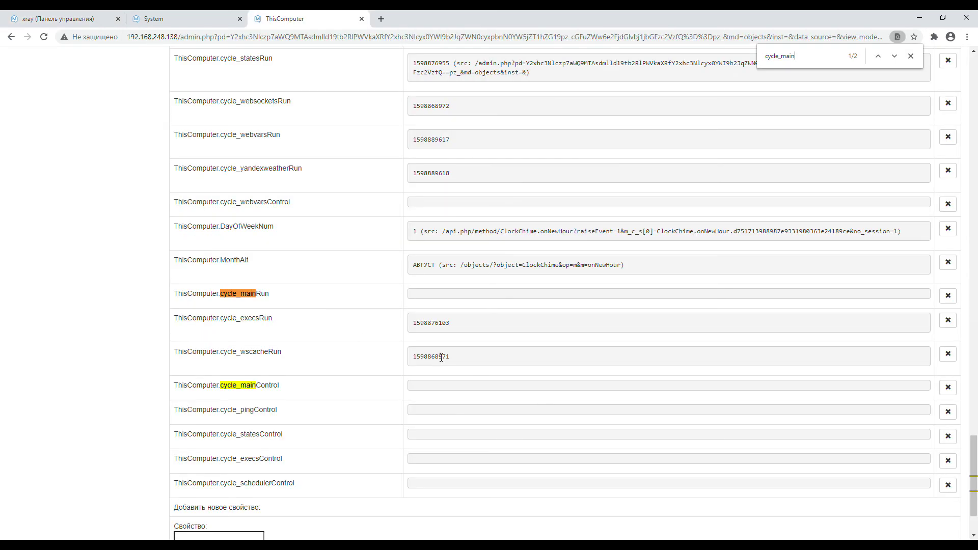
{"action": "left_click", "coordinate": [442, 358]}
{"action": "left_click_drag", "start_coordinate": [455, 355], "coordinate": [409, 356]}
{"action": "key", "text": "ctrl+c"}
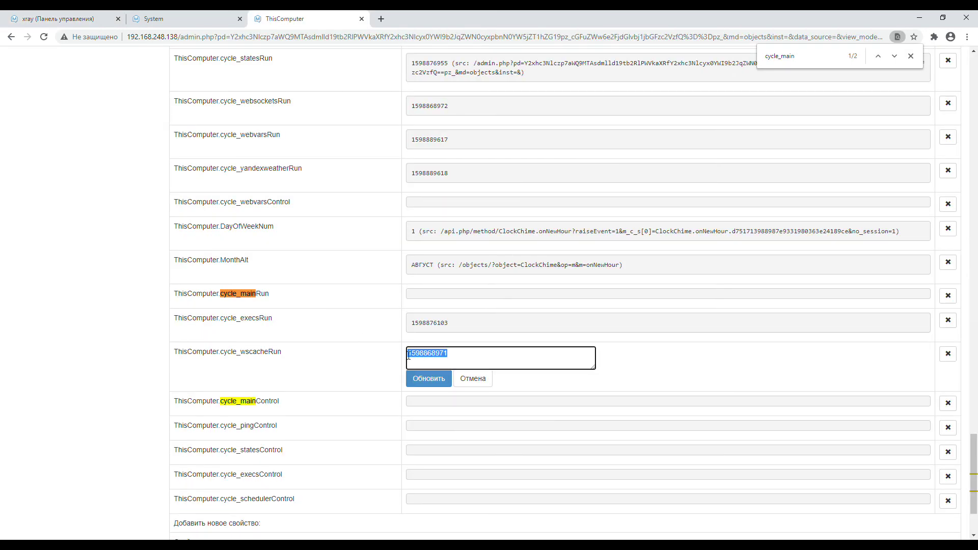
{"action": "left_click", "coordinate": [420, 300]}
{"action": "key", "text": "ctrl+v"}
{"action": "left_click", "coordinate": [428, 322]}
- Check System's stateDetails, stateColor and stateTitle properties, and check cycle_main in the X-Ray services list
{"action": "key", "text": "ctrl+shift+Tab"}
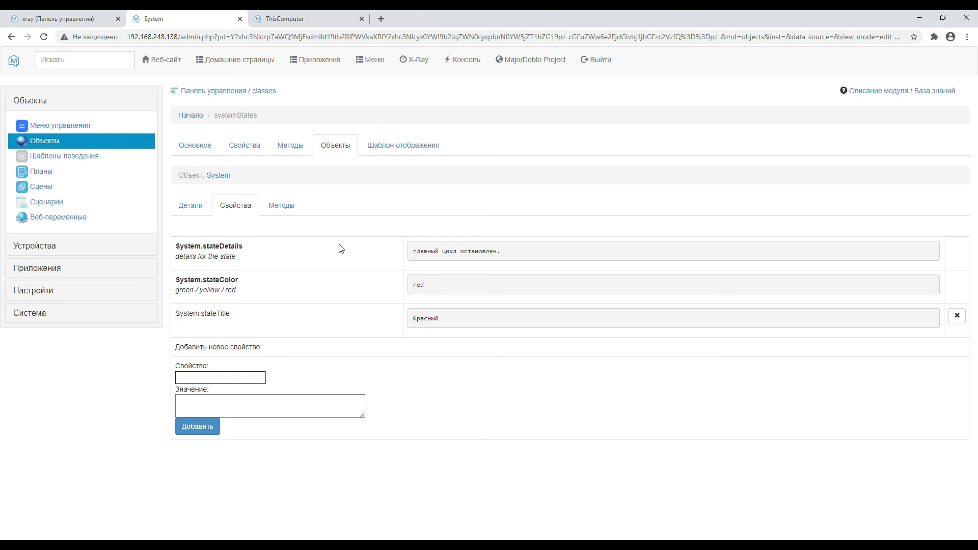
{"action": "left_click", "coordinate": [105, 16]}
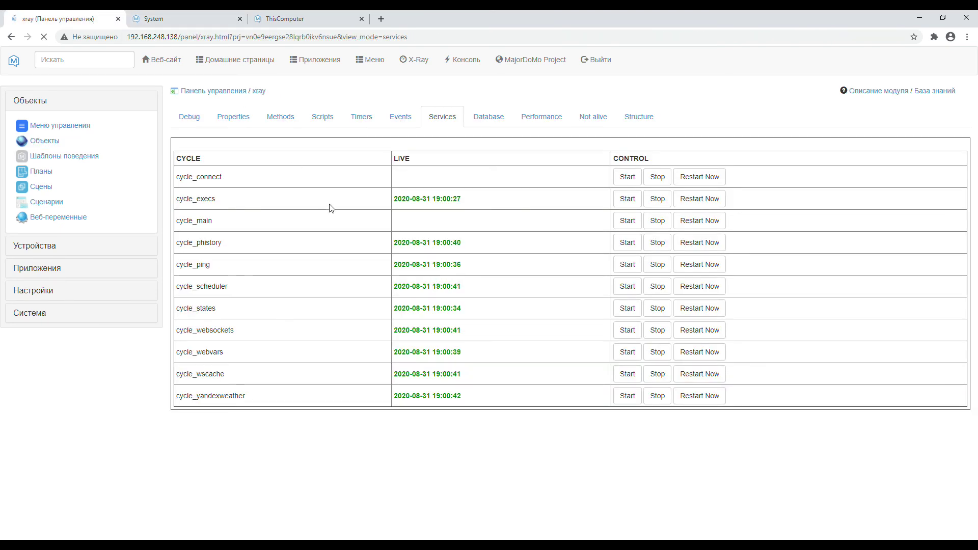
- Display the 2020-08-31_threads.log file in X-Ray's debug view and examine the newest cycle_main control command
{"action": "left_click", "coordinate": [189, 118]}
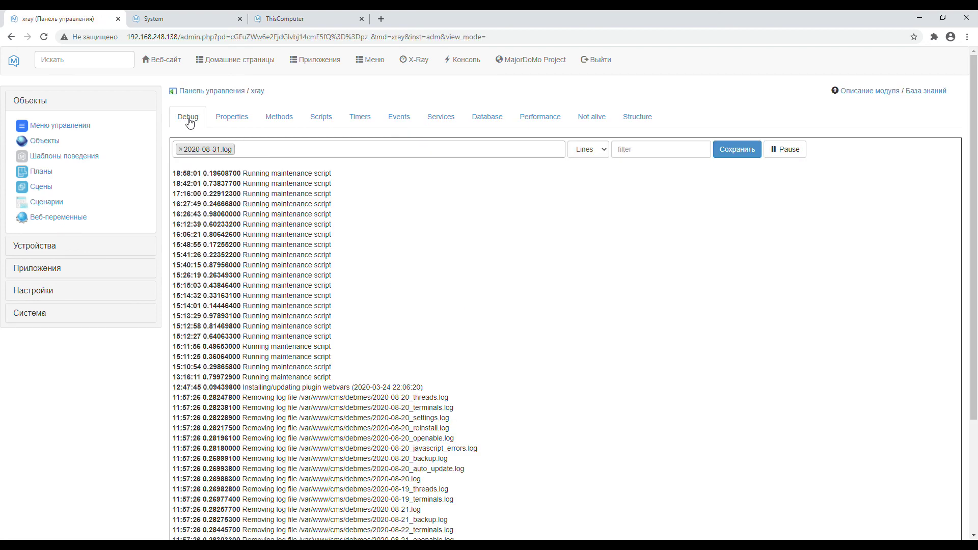
{"action": "left_click", "coordinate": [182, 153]}
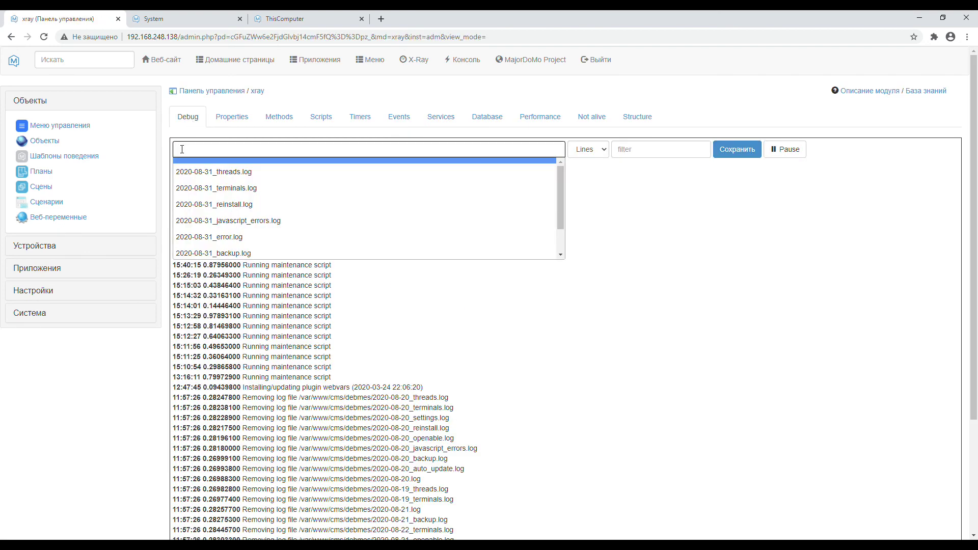
{"action": "left_click", "coordinate": [209, 171]}
{"action": "left_click", "coordinate": [724, 155]}
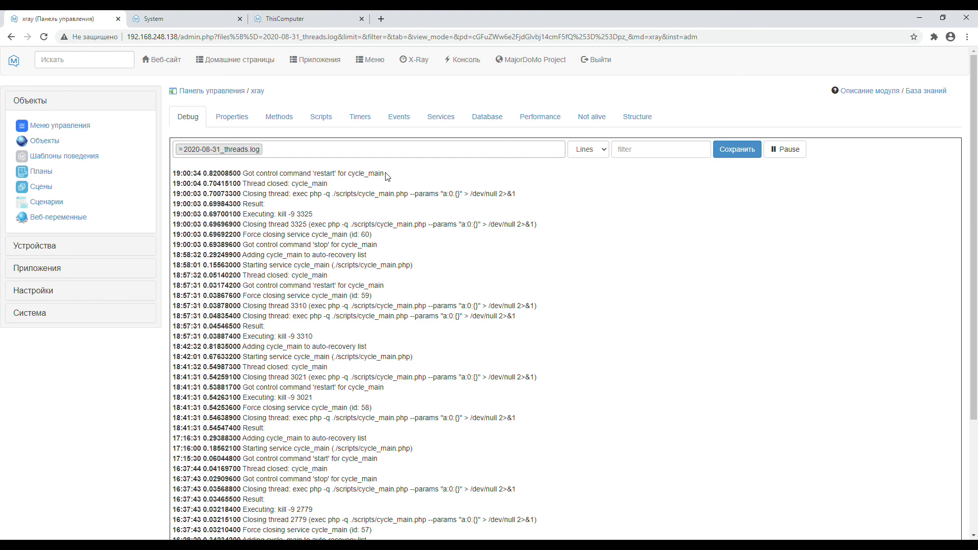
{"action": "left_click_drag", "start_coordinate": [385, 173], "coordinate": [172, 175]}
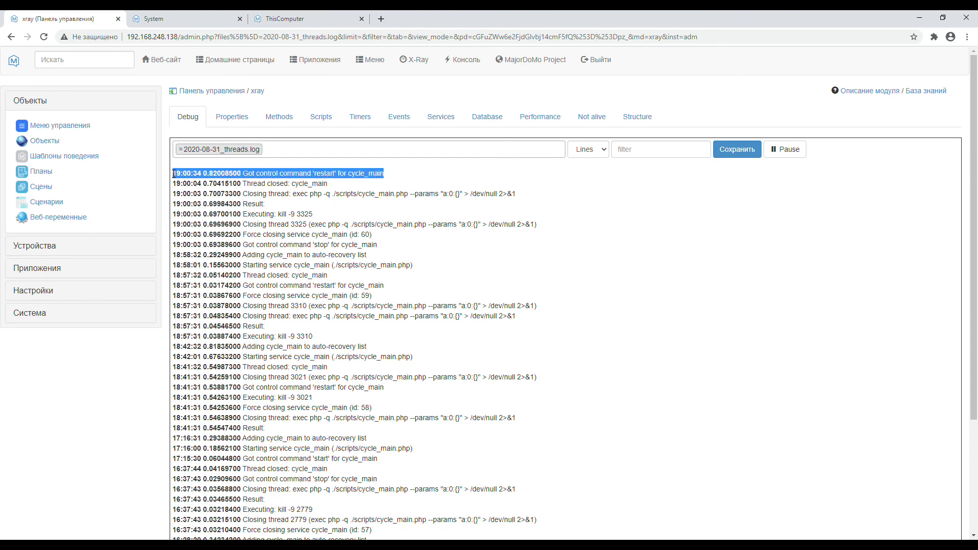
- Recheck cycle_main's live time among the X-Ray services and System's state properties
{"action": "left_click", "coordinate": [442, 121]}
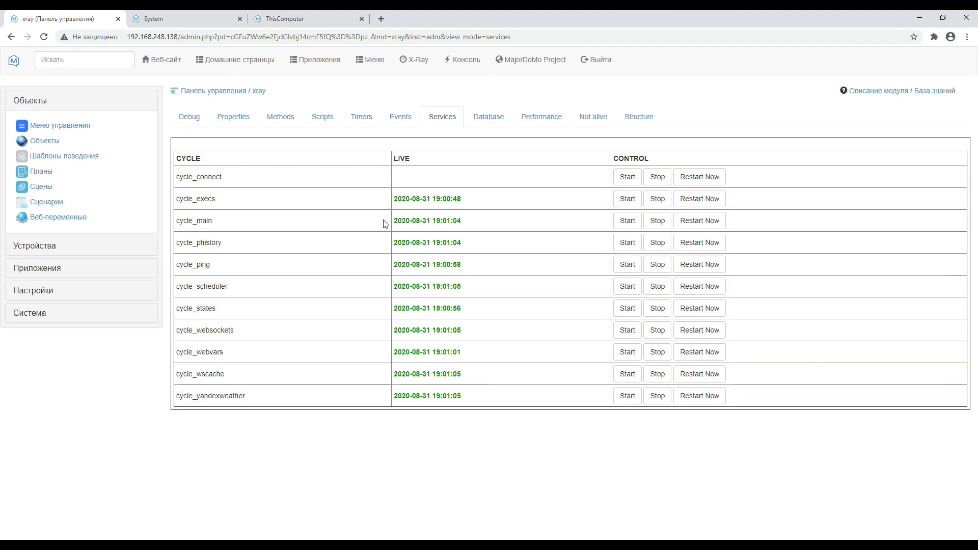
{"action": "left_click", "coordinate": [188, 17]}
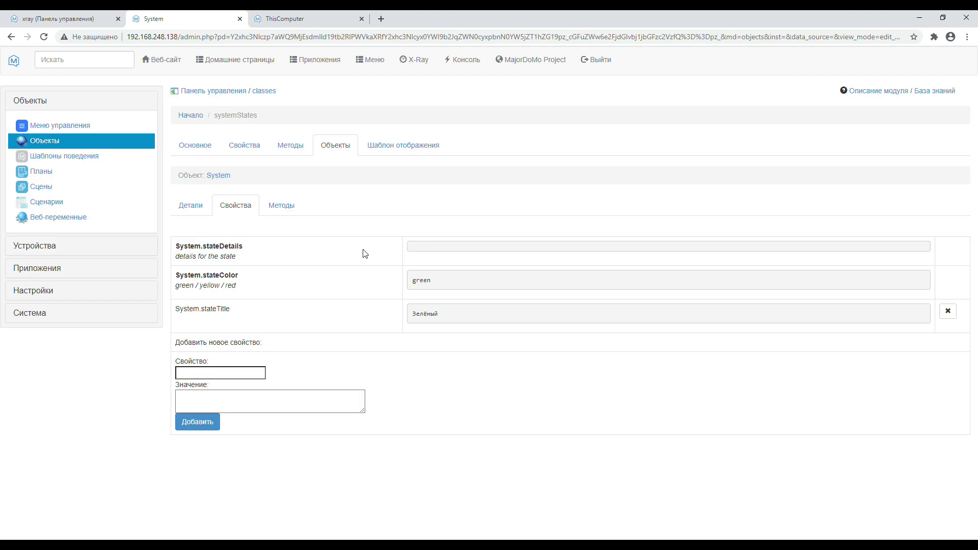
- Return to the X-Ray services list and stop cycle_main
{"action": "key", "text": "ctrl+shift+Tab"}
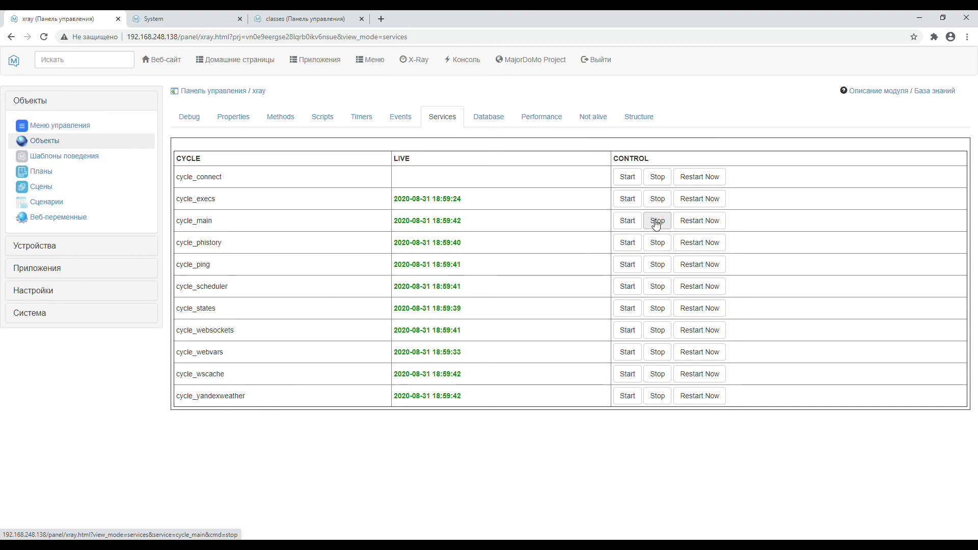
{"action": "left_click", "coordinate": [656, 222]}
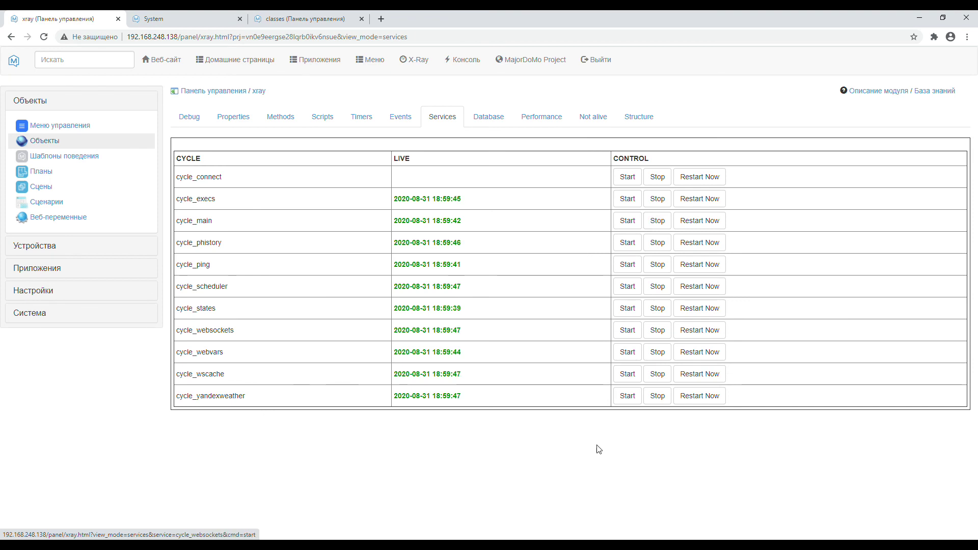